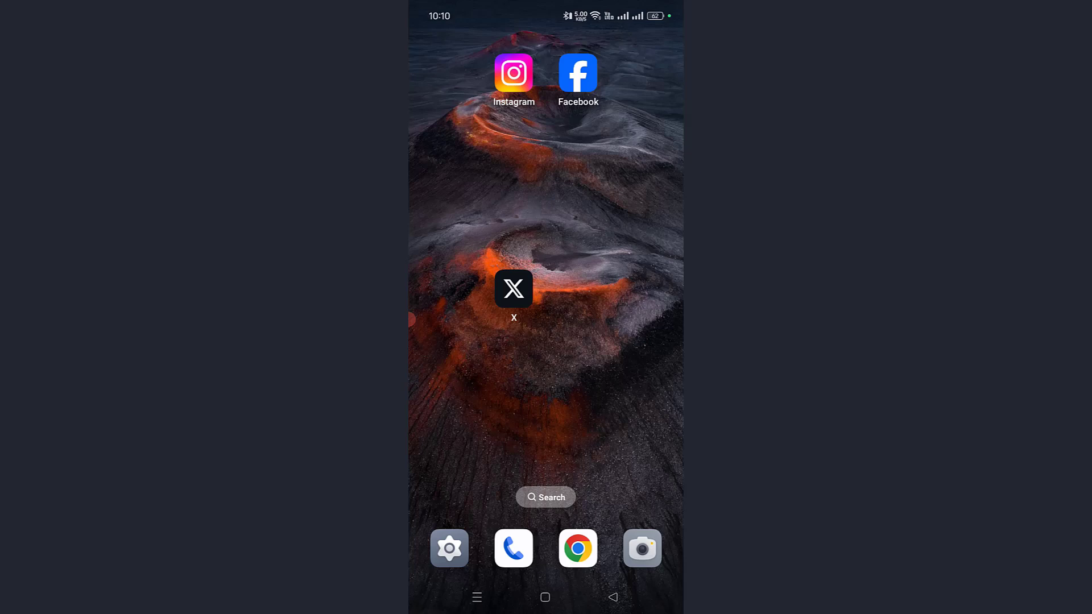
Launch the X app from the home screen.
{"action": "left_click_drag", "start_coordinate": [411, 320], "coordinate": [668, 405]}
{"action": "left_click_drag", "start_coordinate": [679, 406], "coordinate": [483, 332]}
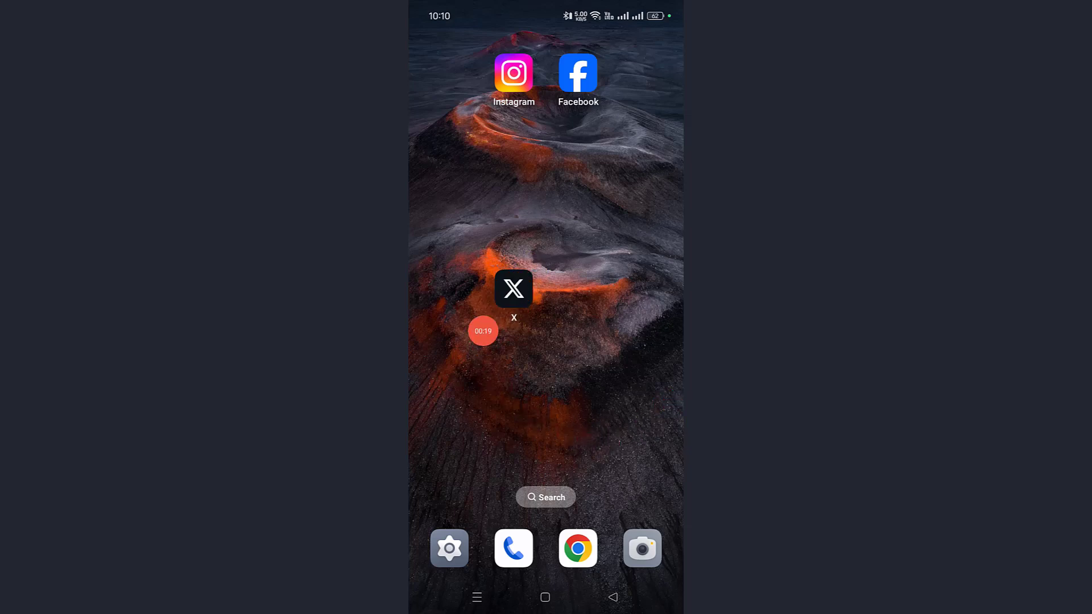
{"action": "left_click", "coordinate": [513, 289]}
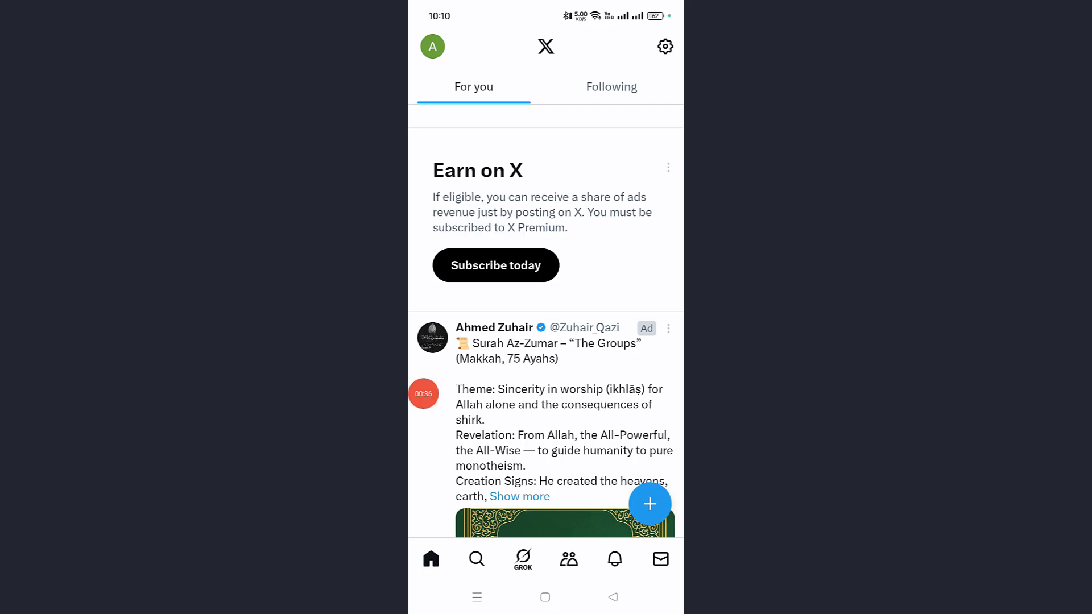
Go from the profile menu through Settings and privacy to Privacy and safety.
{"action": "left_click_drag", "start_coordinate": [423, 393], "coordinate": [436, 40]}
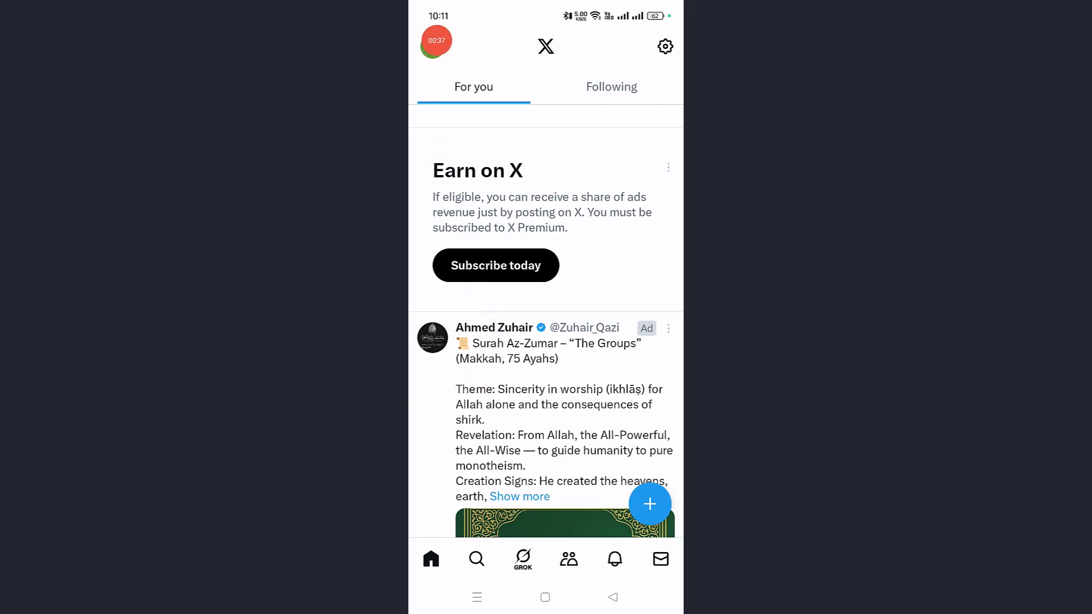
{"action": "left_click", "coordinate": [447, 46]}
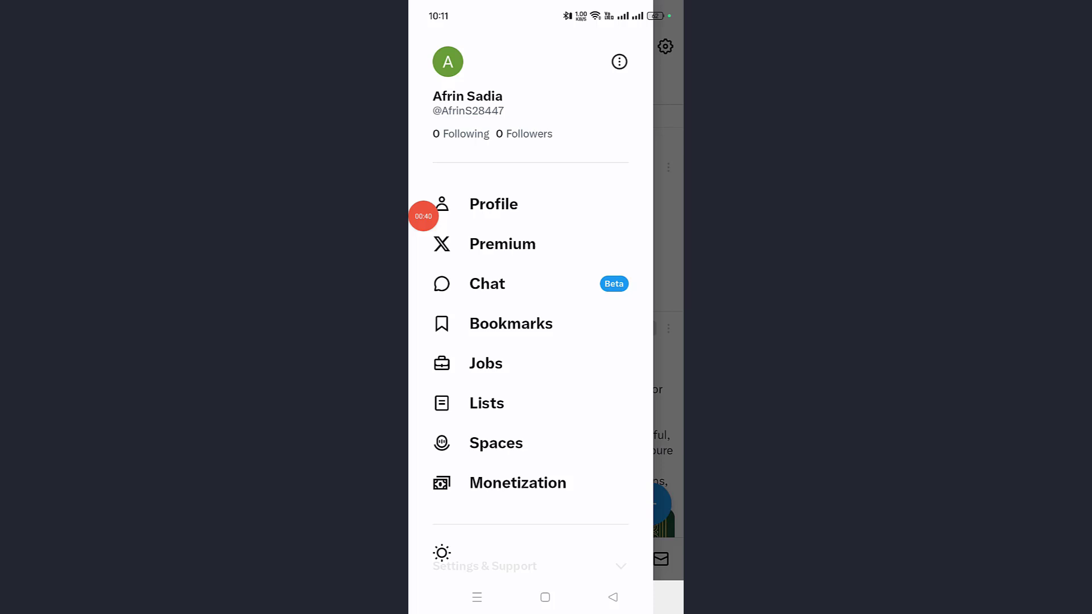
{"action": "scroll", "coordinate": [530, 342], "scroll_direction": "down", "scroll_amount": 2}
{"action": "mouse_move", "coordinate": [424, 215]}
{"action": "left_mouse_down"}
{"action": "mouse_move", "coordinate": [520, 484]}
{"action": "mouse_move", "coordinate": [668, 492]}
{"action": "mouse_move", "coordinate": [586, 469]}
{"action": "left_mouse_up"}
{"action": "left_click", "coordinate": [529, 505]}
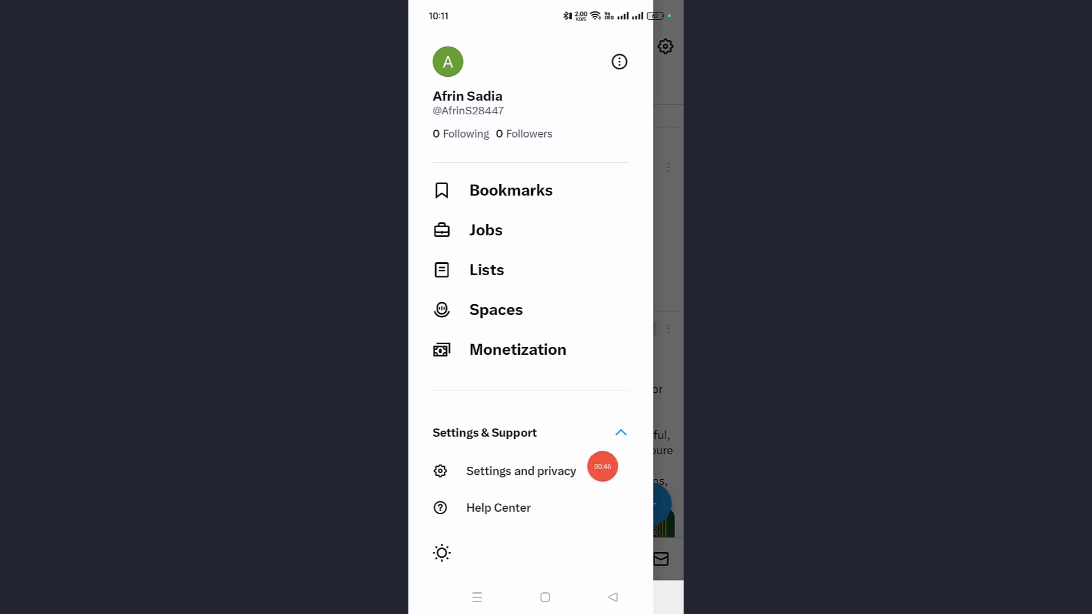
{"action": "left_click", "coordinate": [521, 471]}
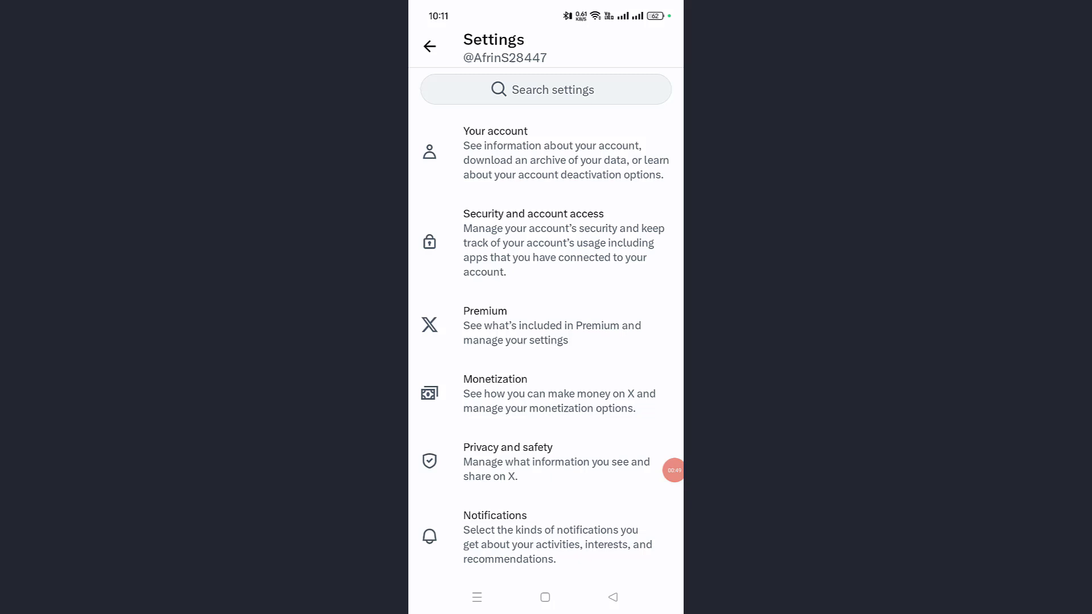
{"action": "left_click_drag", "start_coordinate": [674, 470], "coordinate": [596, 457]}
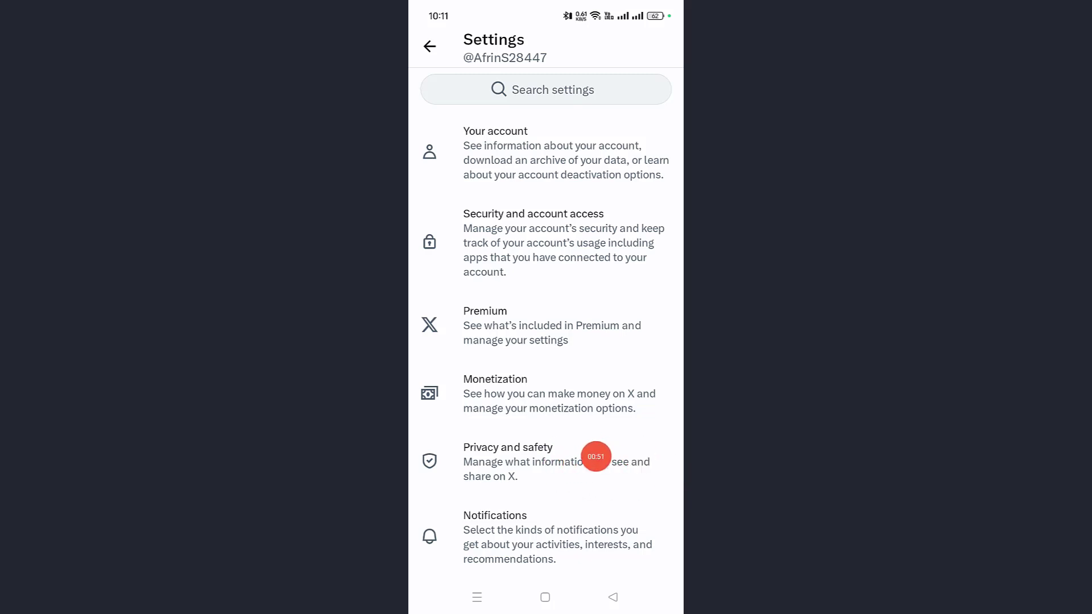
{"action": "left_click", "coordinate": [546, 461]}
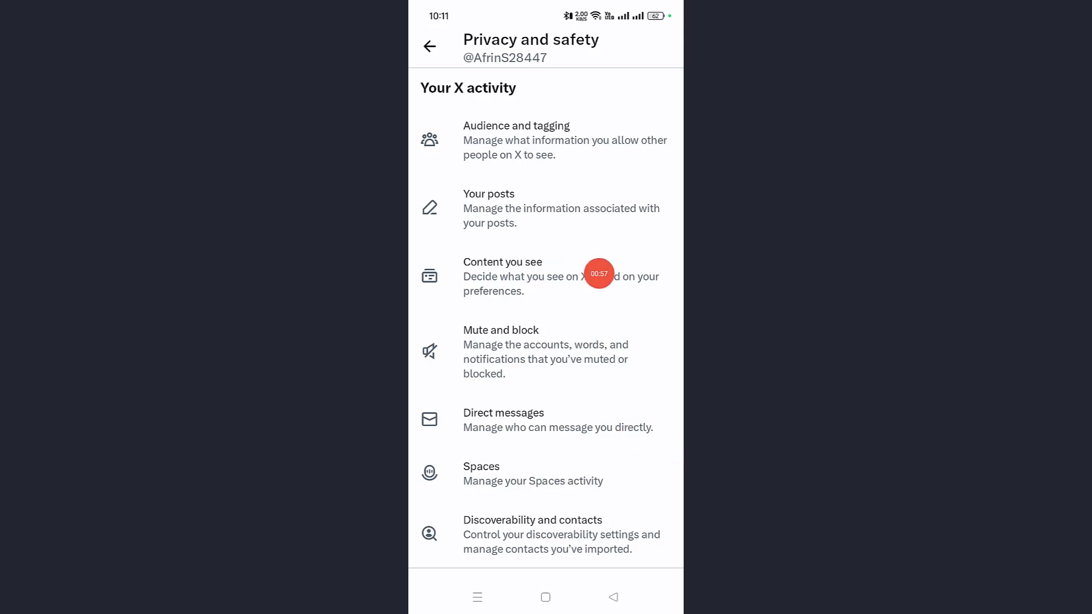
Open the Content you see page under Privacy and safety.
{"action": "left_click", "coordinate": [588, 275]}
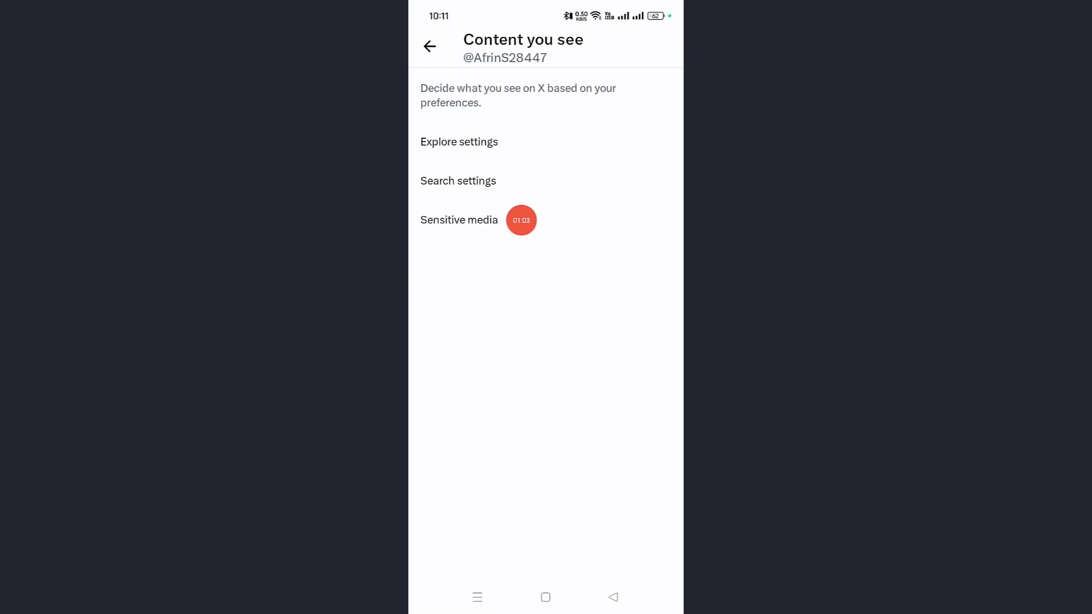
In Sensitive media, change Graphic violence to Show all.
{"action": "left_click", "coordinate": [529, 220]}
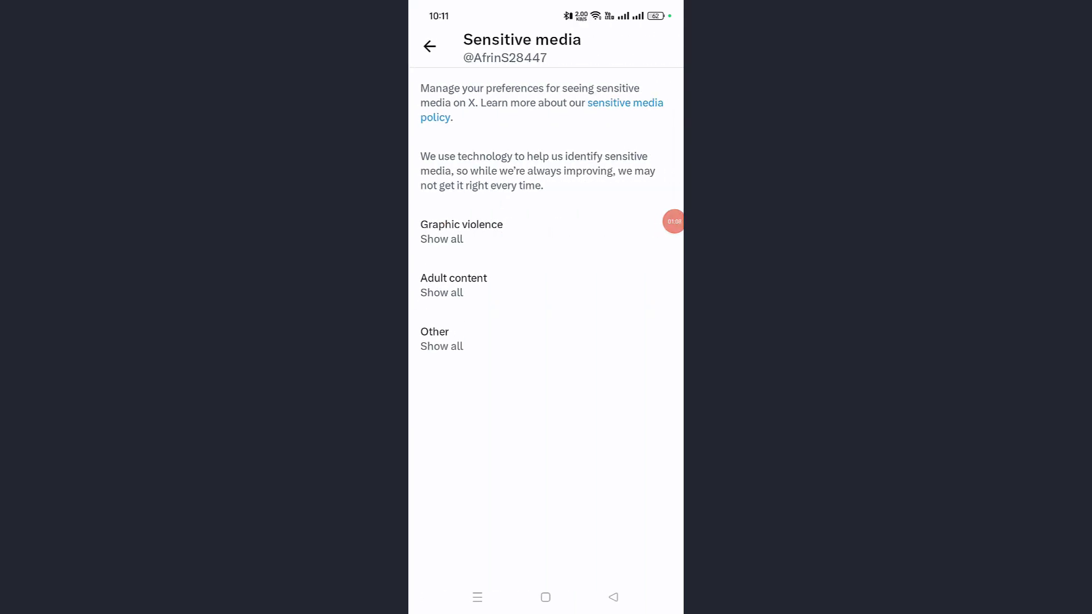
{"action": "left_click", "coordinate": [429, 47]}
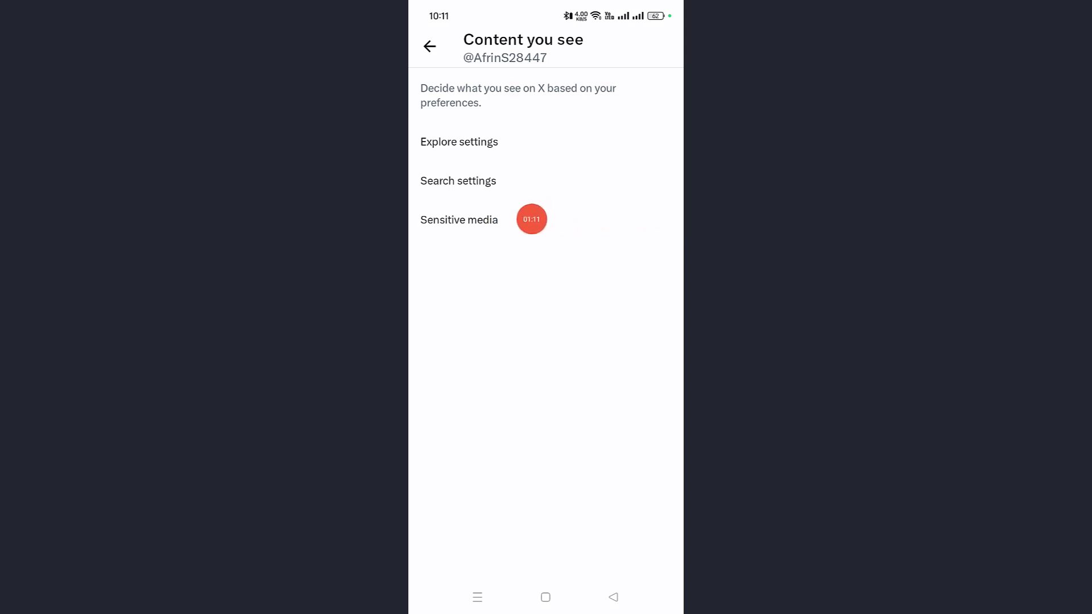
{"action": "left_click", "coordinate": [531, 220]}
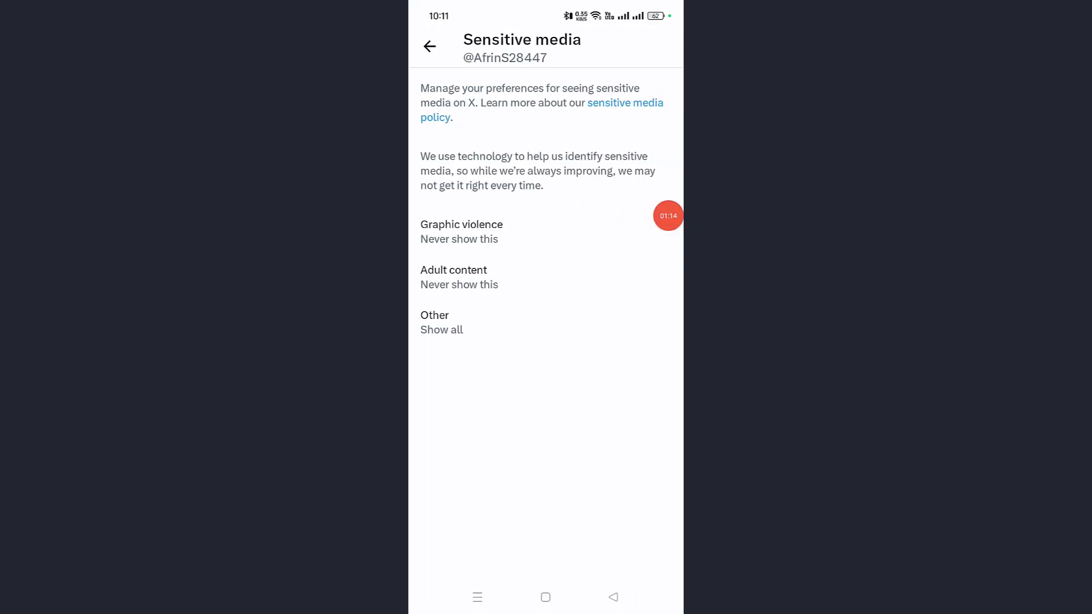
{"action": "left_click", "coordinate": [531, 232]}
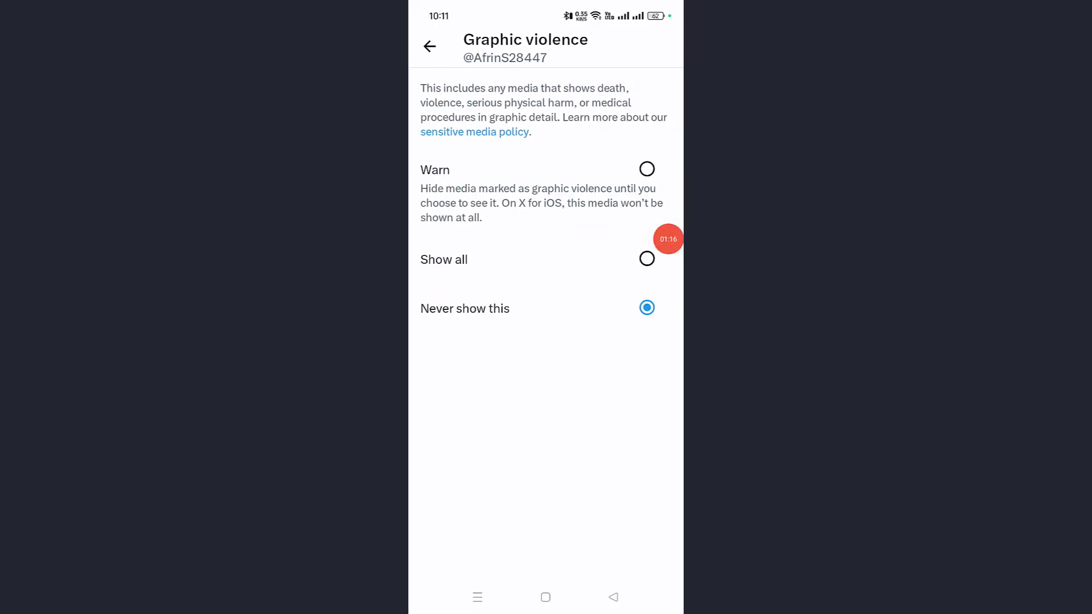
{"action": "left_click", "coordinate": [646, 258]}
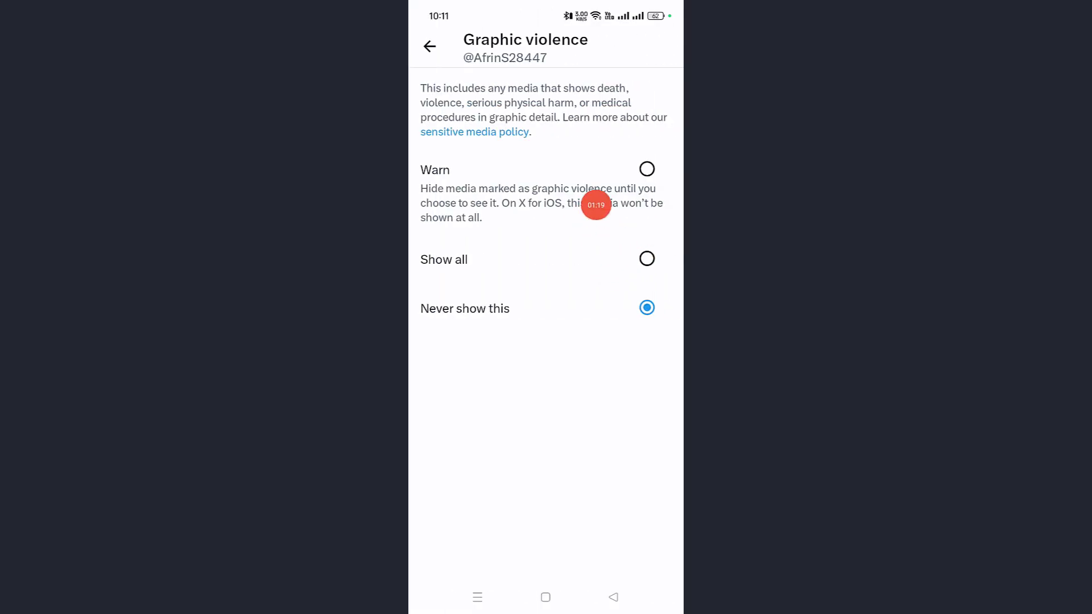
{"action": "left_click", "coordinate": [614, 598]}
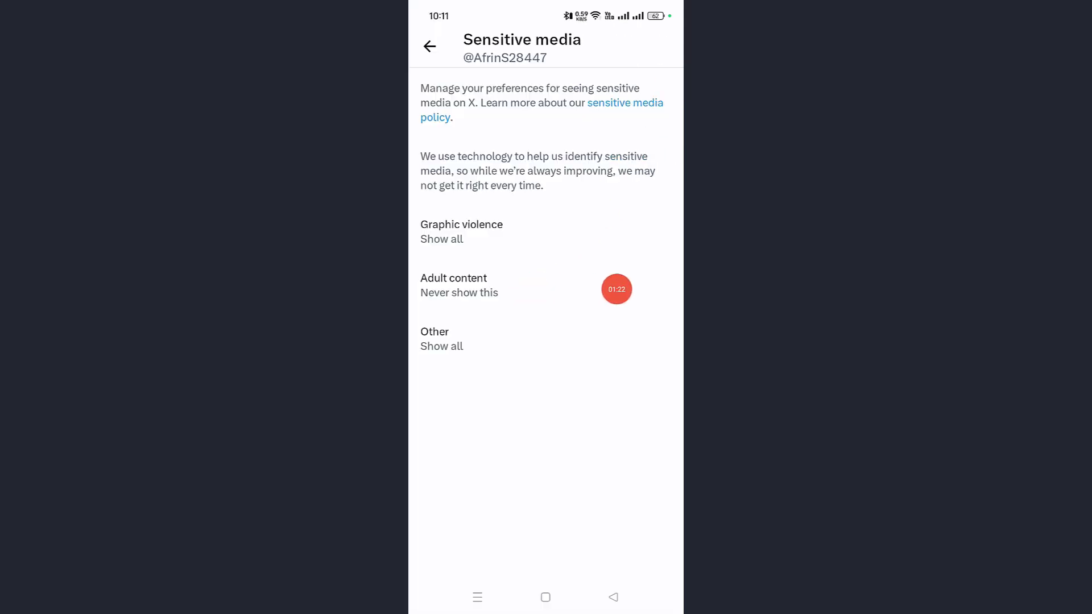
Change Adult content from Never show this to Show all.
{"action": "left_click", "coordinate": [668, 290]}
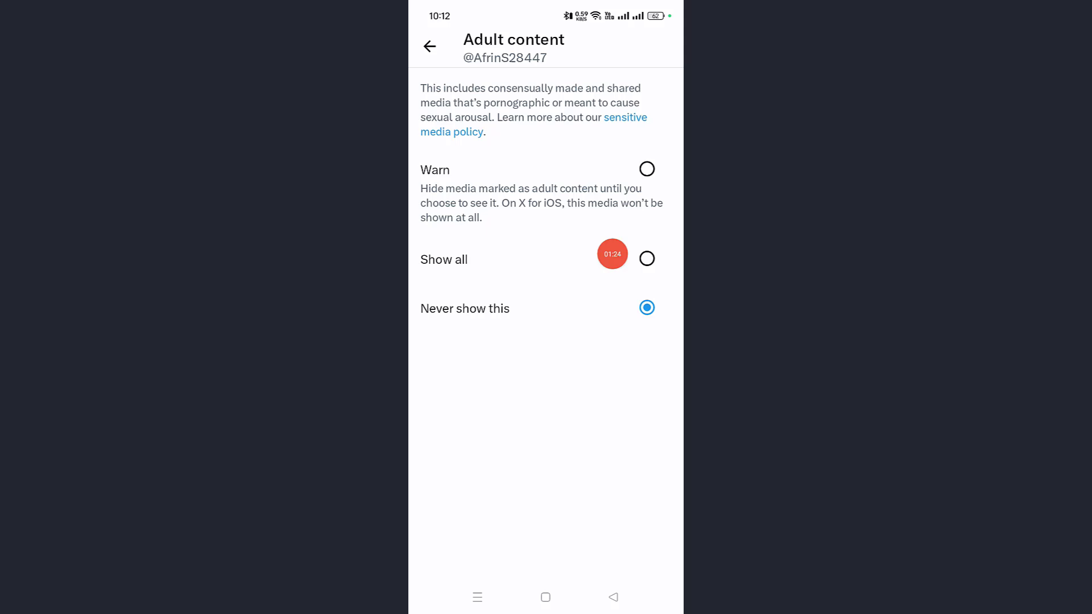
{"action": "left_click", "coordinate": [647, 259]}
{"action": "left_click", "coordinate": [613, 597]}
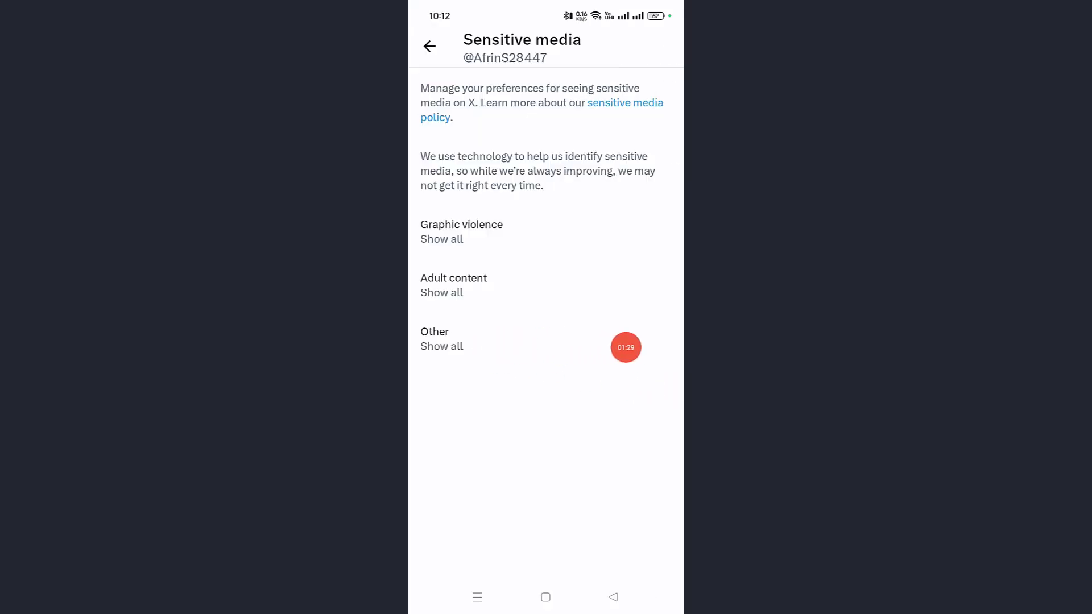
Confirm the Other sensitive media category is set to Show all.
{"action": "left_click", "coordinate": [625, 346]}
{"action": "left_click", "coordinate": [647, 259]}
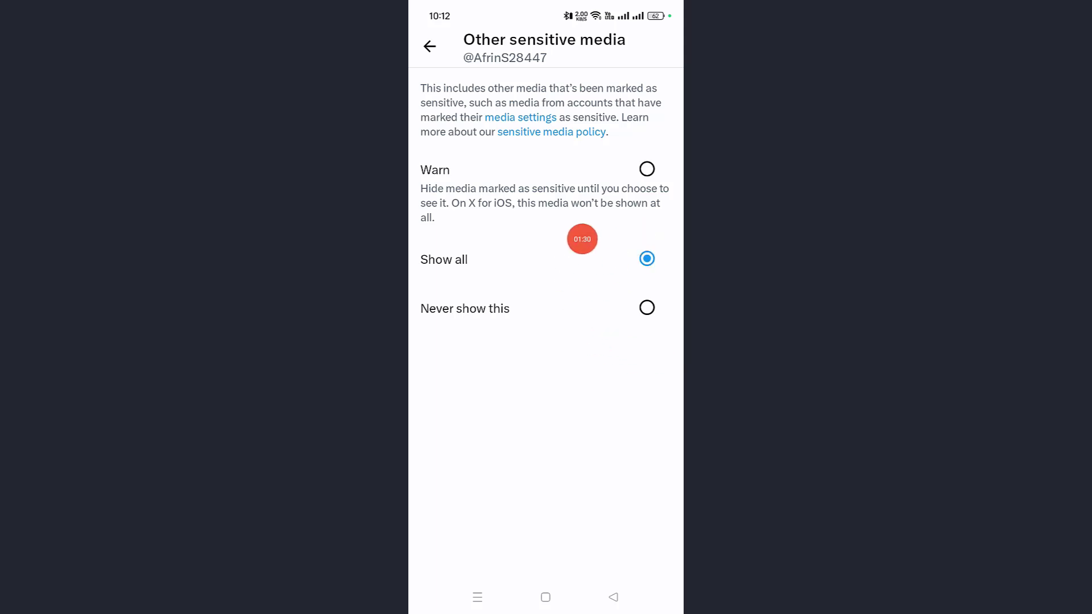
{"action": "left_click", "coordinate": [613, 597]}
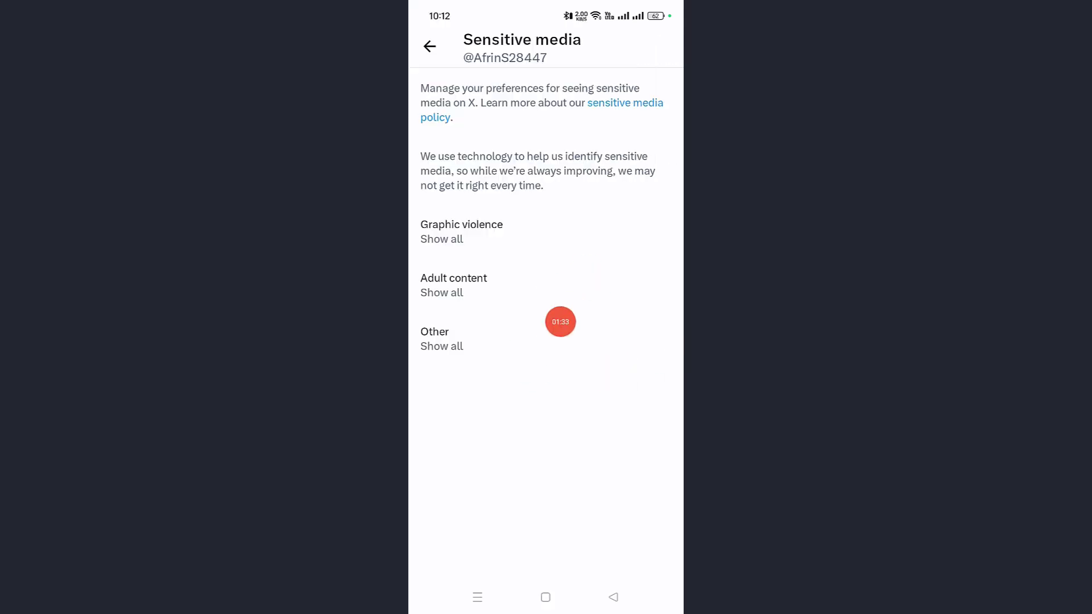